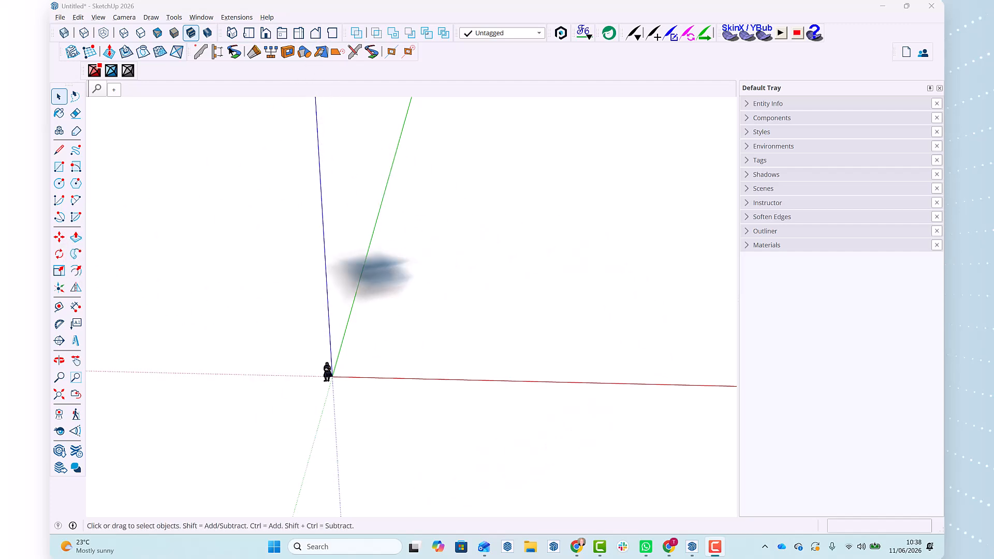
scroll(259, 380, down, 2)
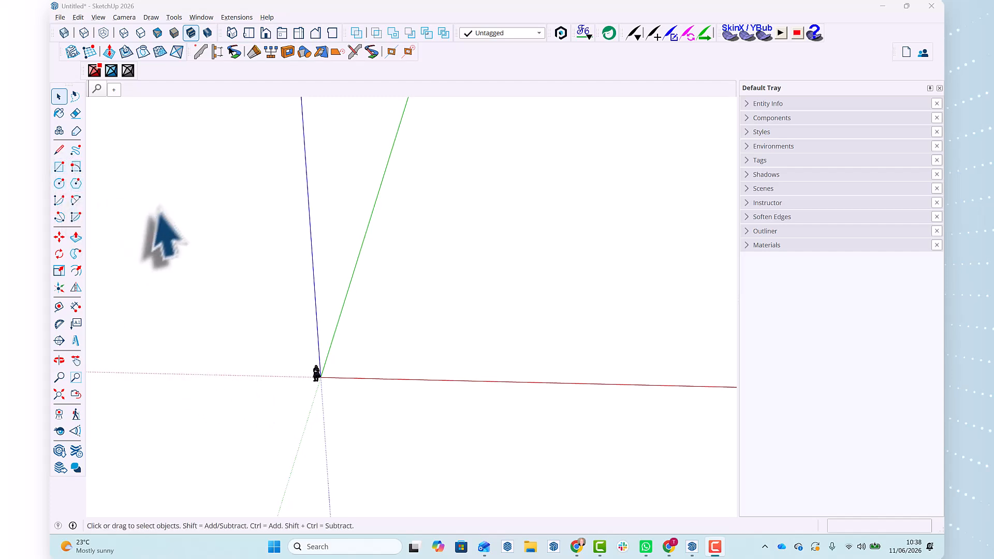
click(59, 153)
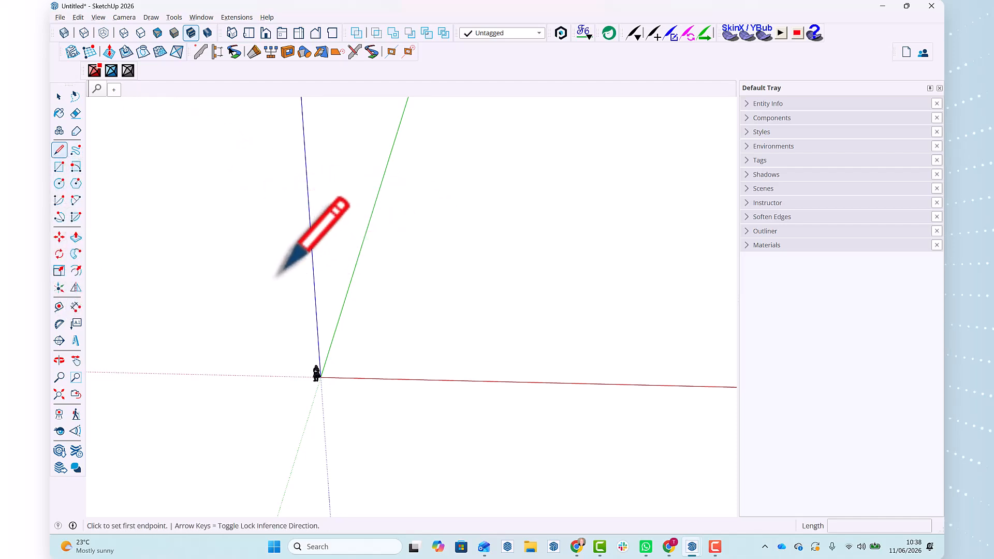
scroll(349, 379, up, 2)
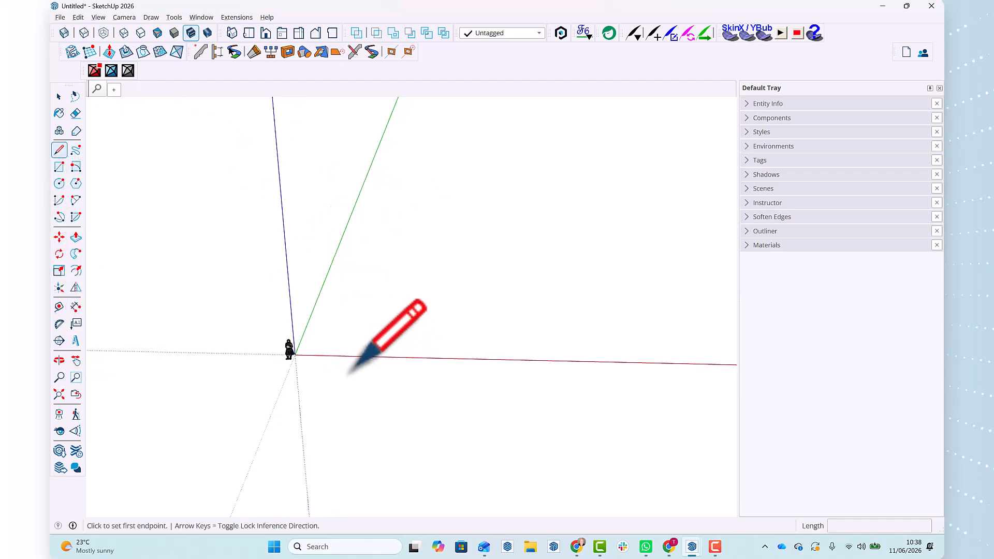
scroll(345, 374, up, 1)
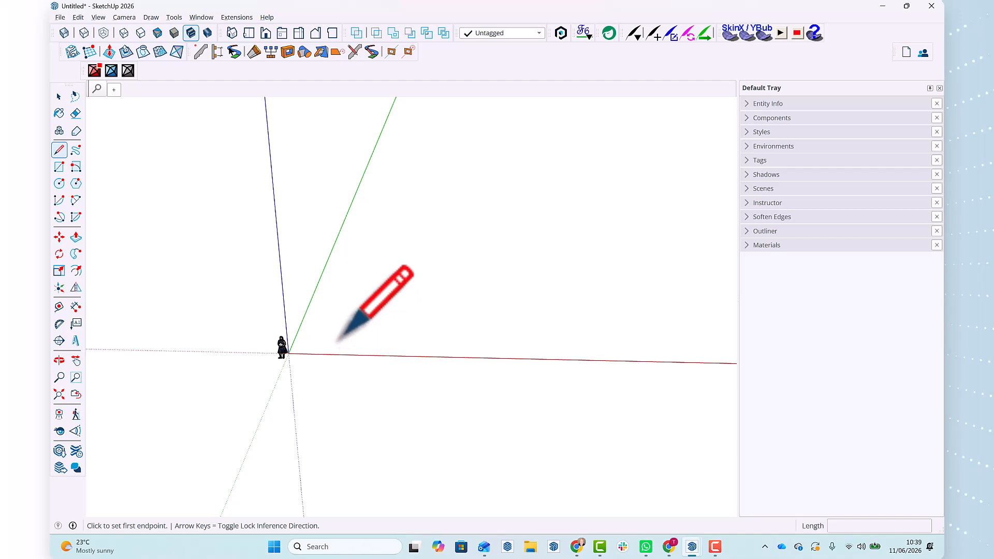
key(space)
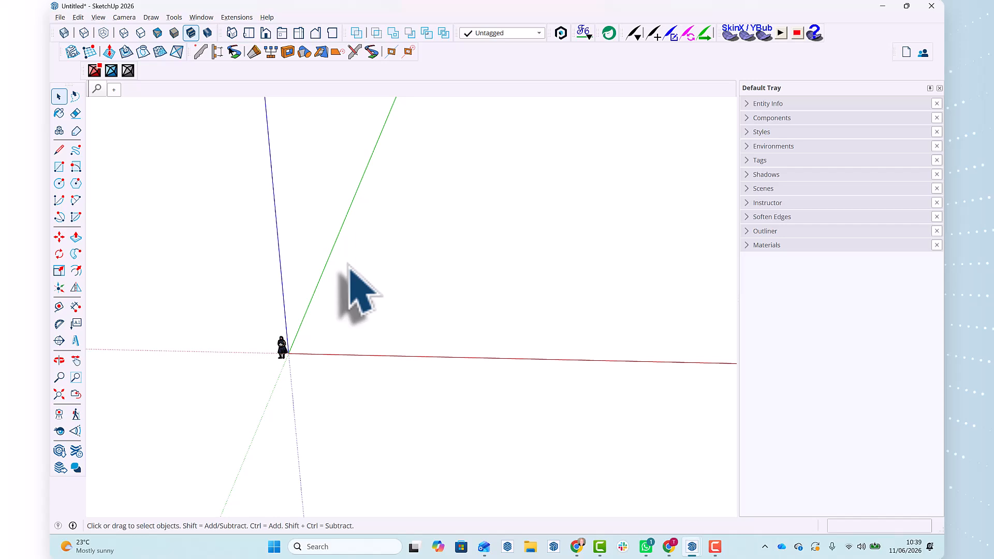
key(l)
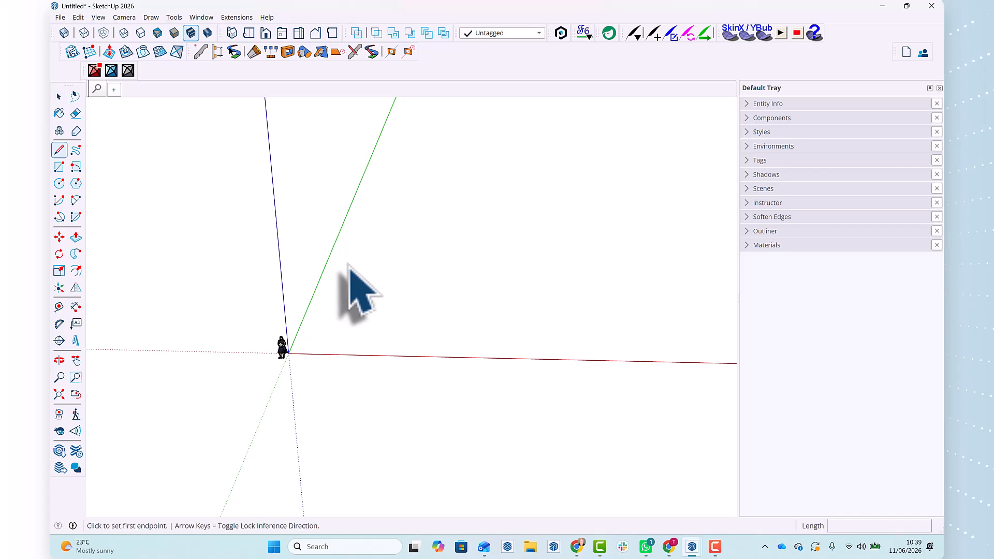
click(75, 150)
key(l)
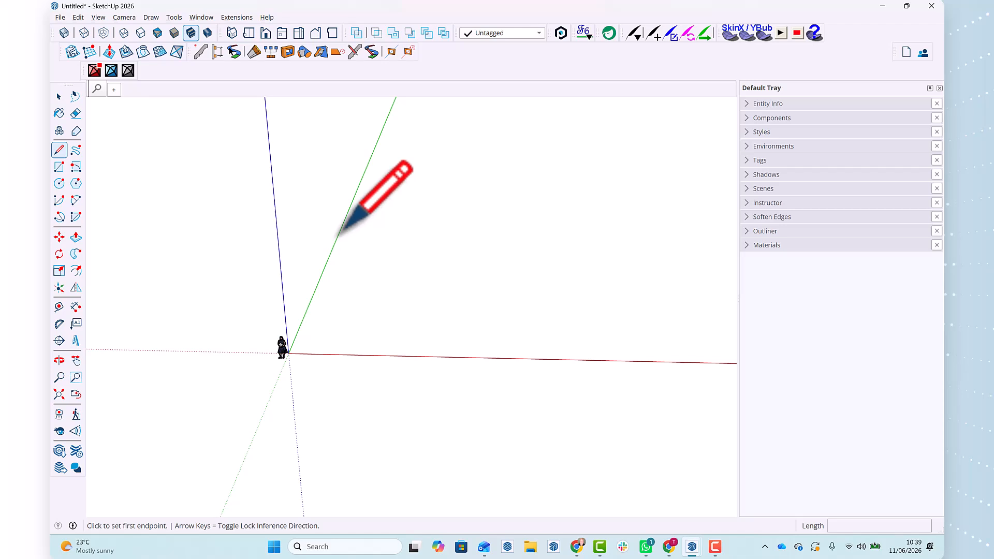
key(space)
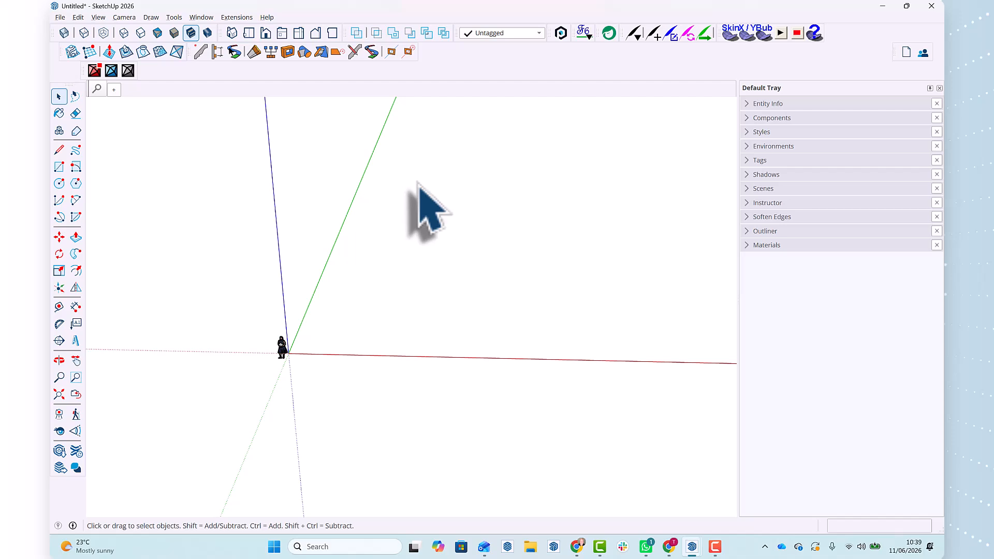
key(l)
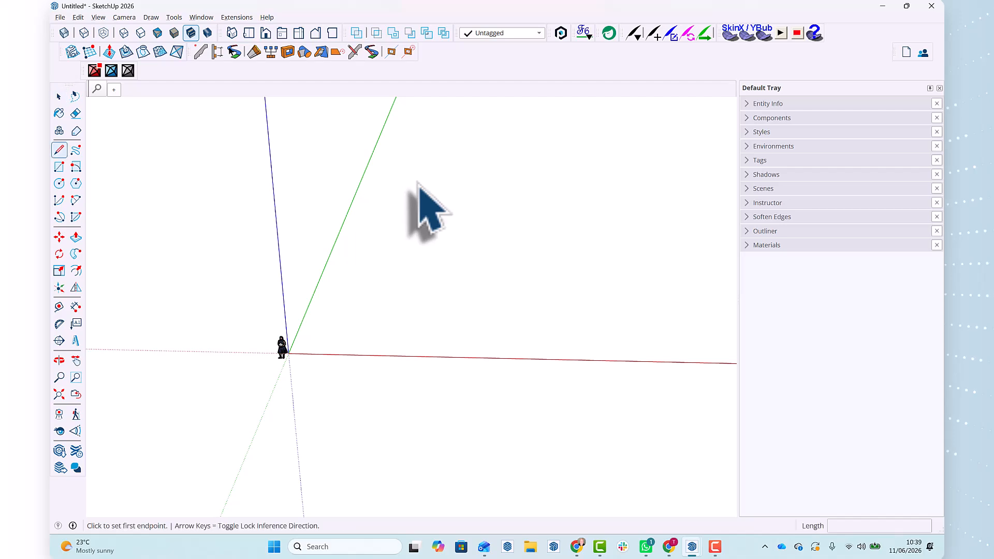
key(t)
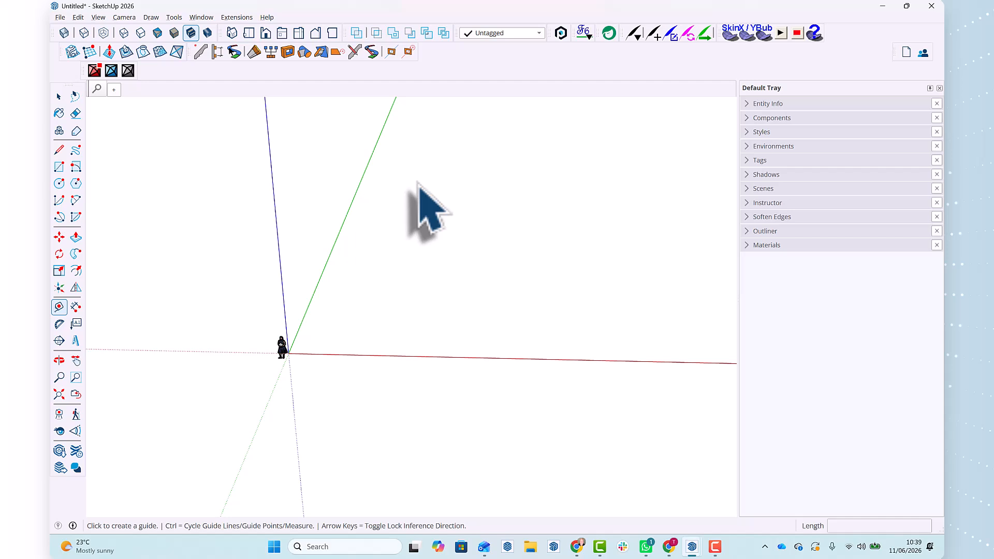
key(space)
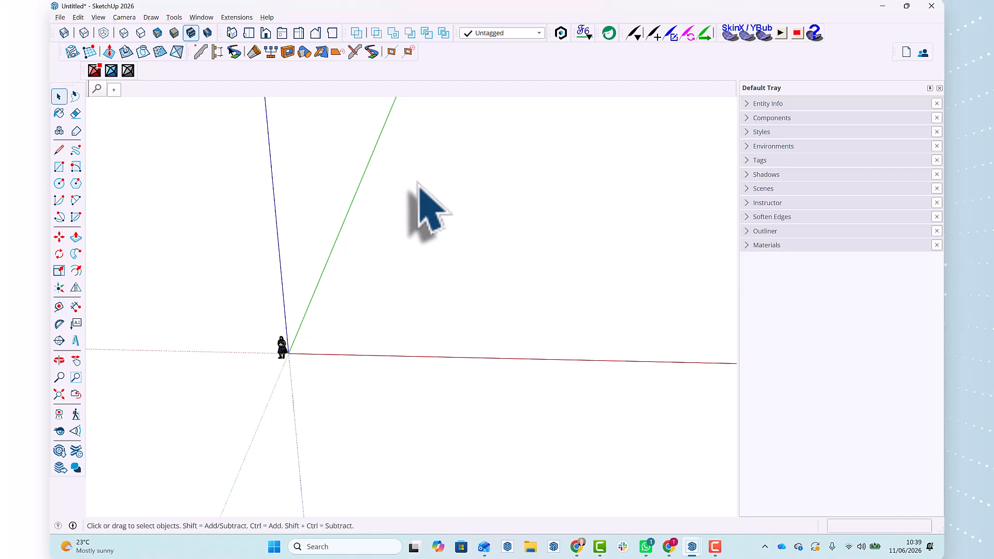
key(t)
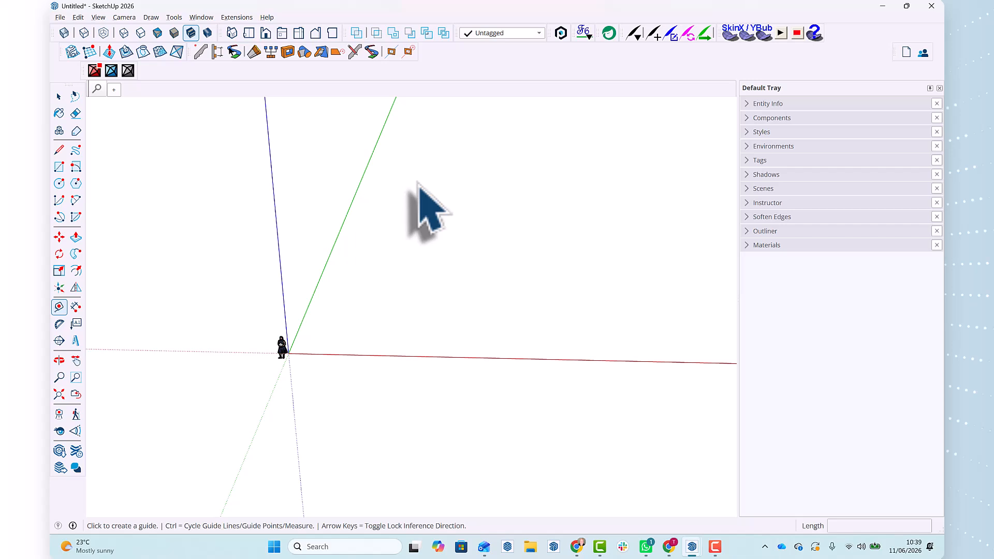
Step: Try a line about 15490 mm long parallel to the green axis near the origin, and undo it
key(l)
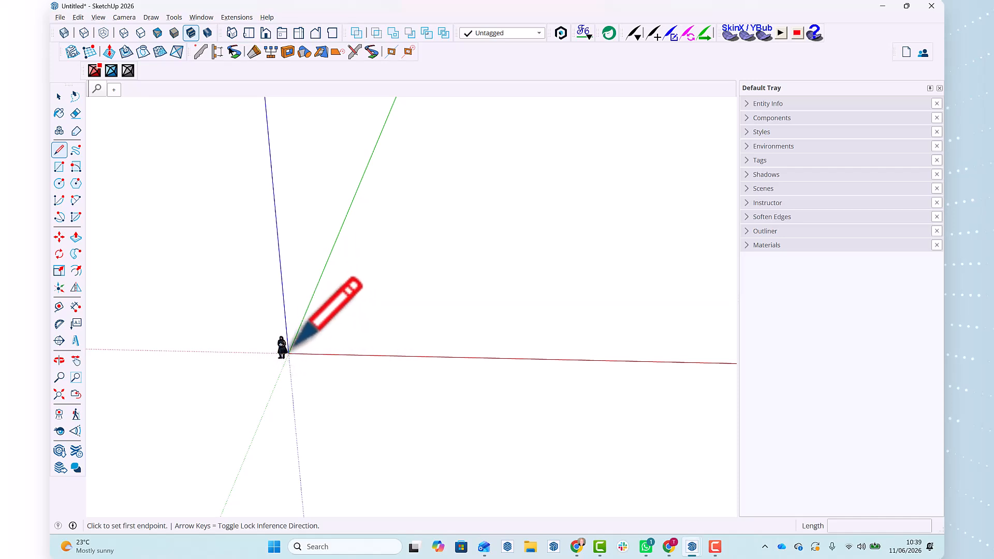
scroll(301, 354, up, 2)
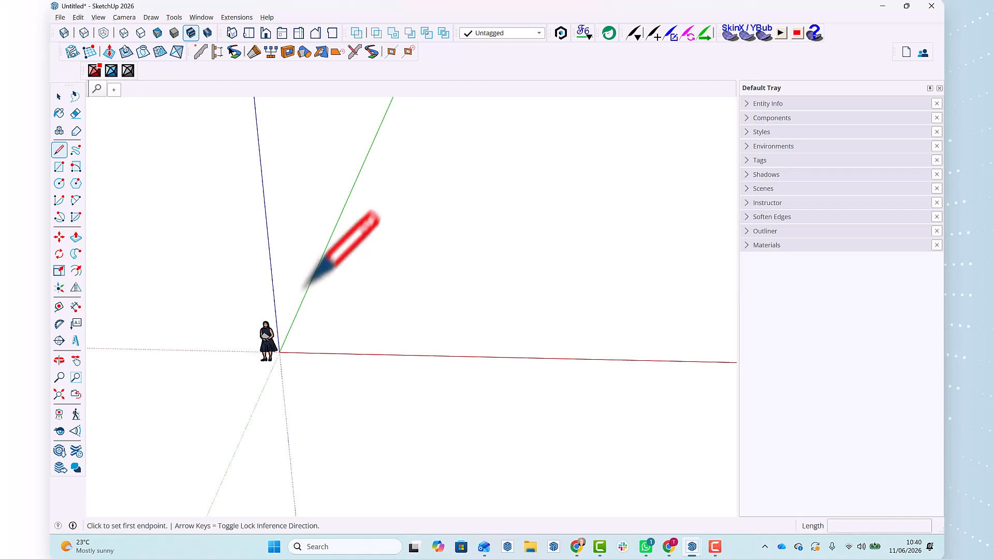
click(322, 340)
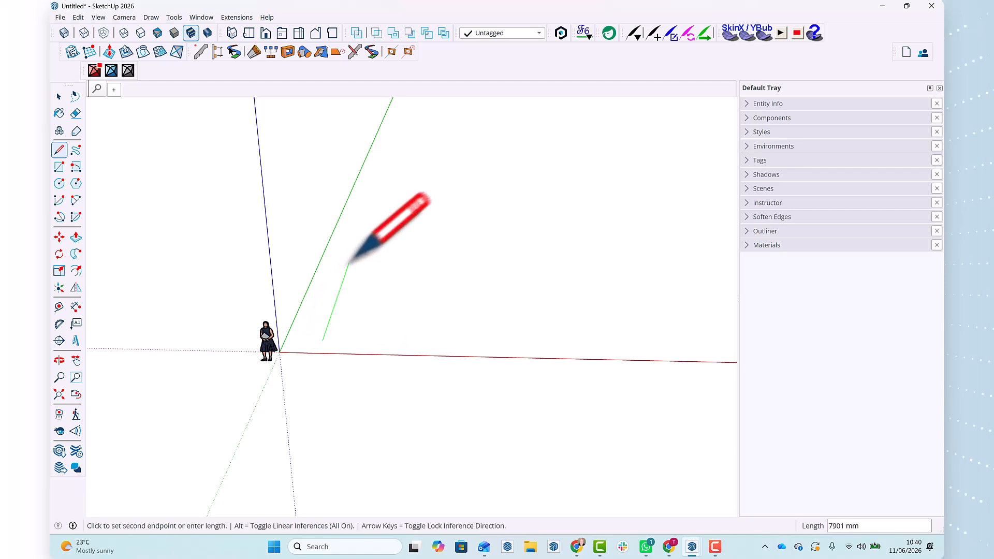
click(365, 214)
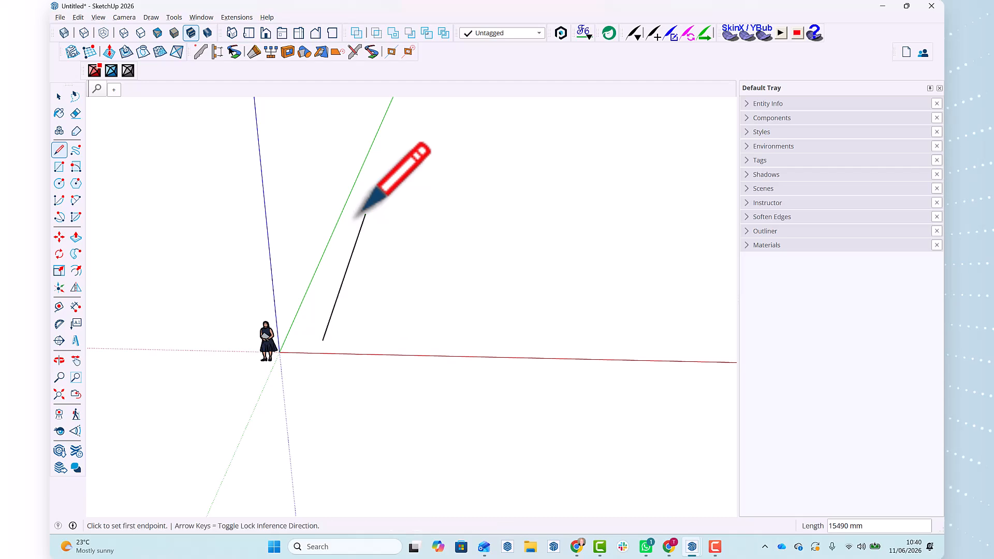
key(ctrl+z)
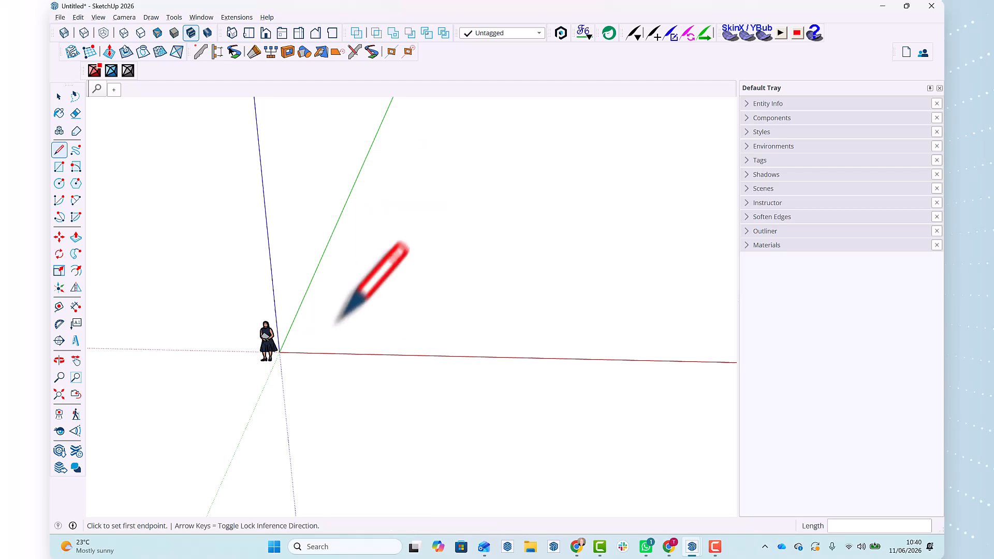
Step: Draw a 2000 mm line parallel to the green axis near the origin, and continue with a 2000 mm line parallel to the red axis
click(313, 343)
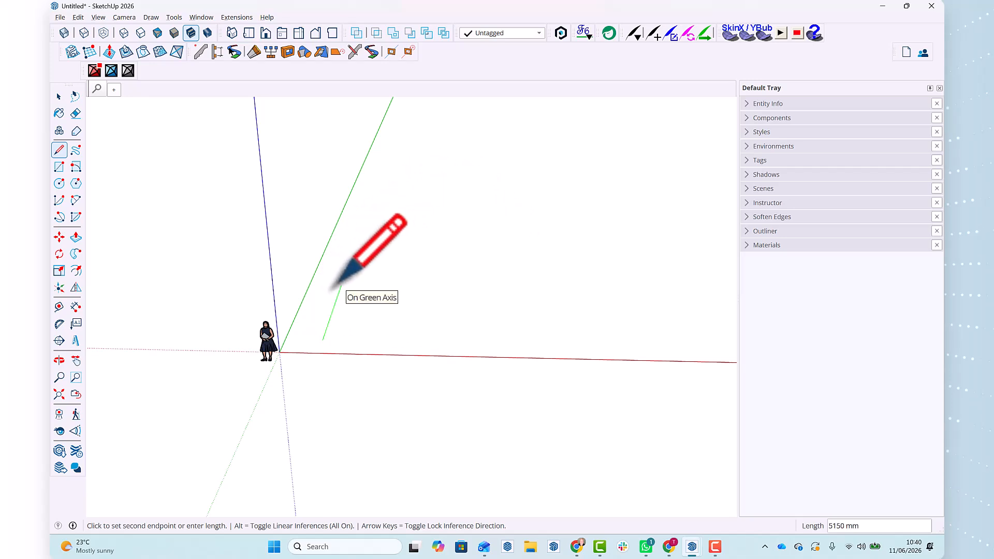
scroll(333, 290, up, 2)
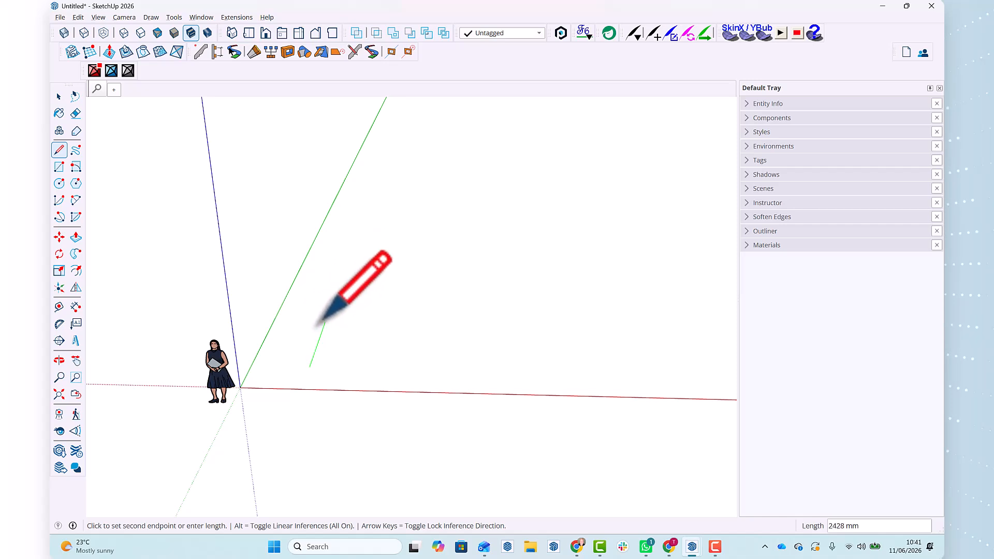
Step: Complete the 2000 mm square with a third side parallel to the green axis and a closing line back to the starting point
scroll(318, 323, up, 2)
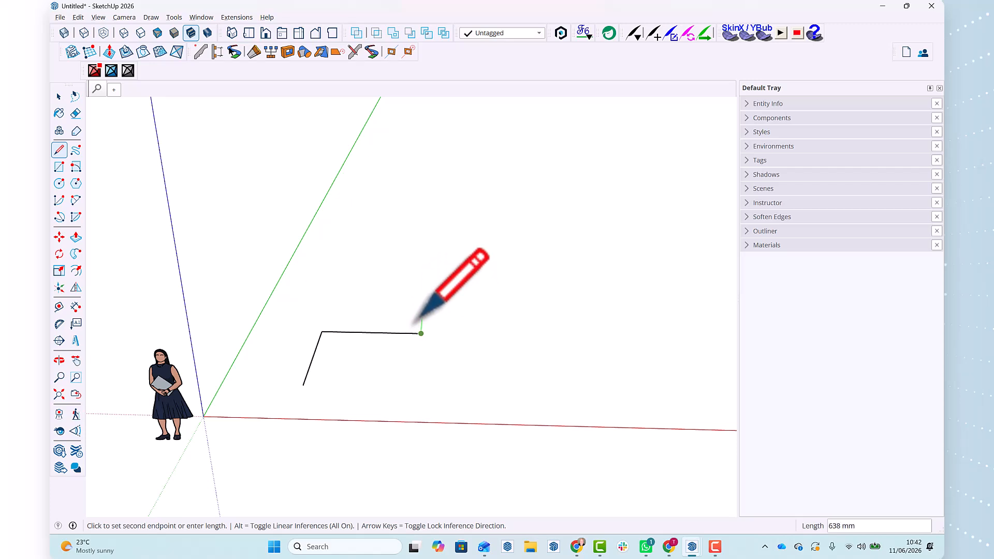
scroll(415, 327, up, 1)
scroll(417, 326, up, 2)
scroll(419, 332, down, 3)
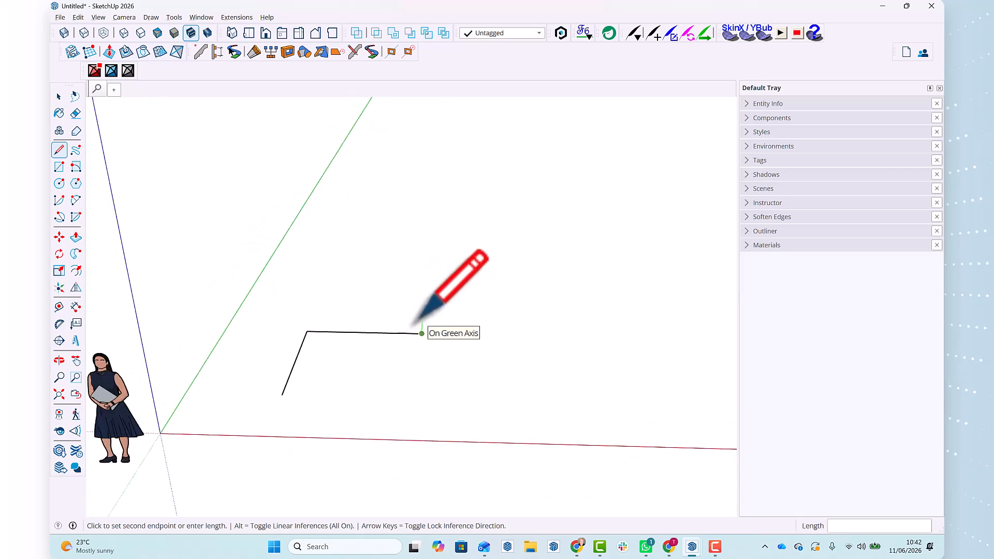
scroll(334, 352, up, 2)
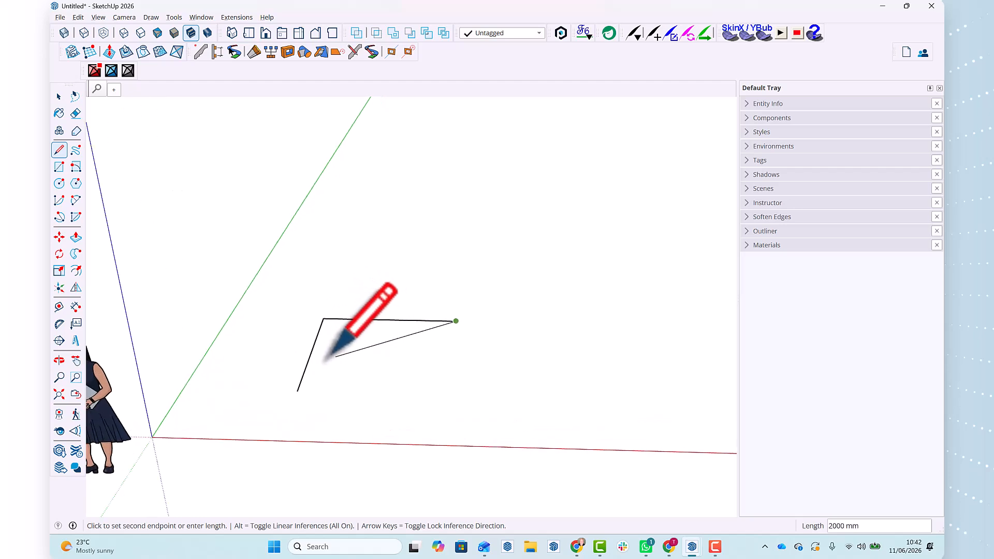
scroll(293, 394, up, 2)
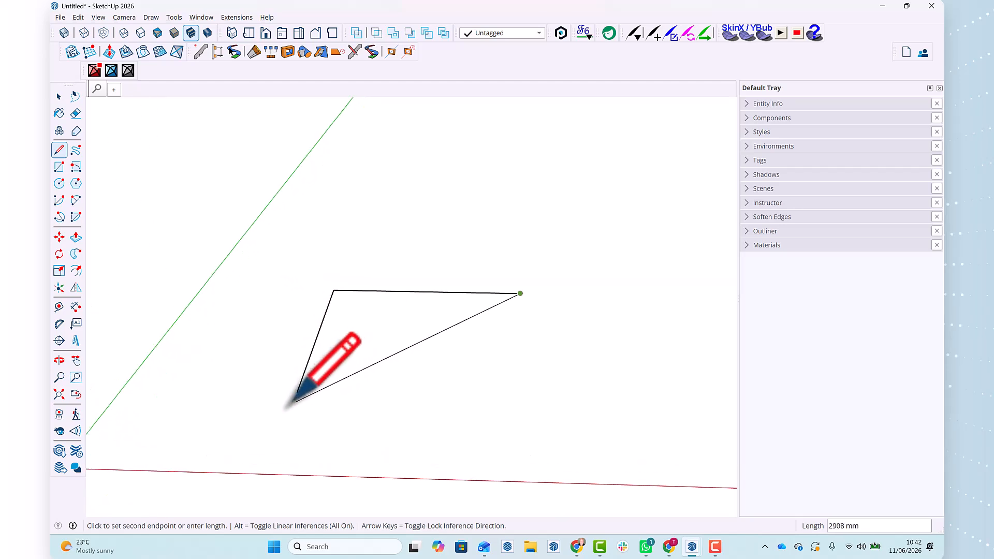
scroll(289, 412, up, 2)
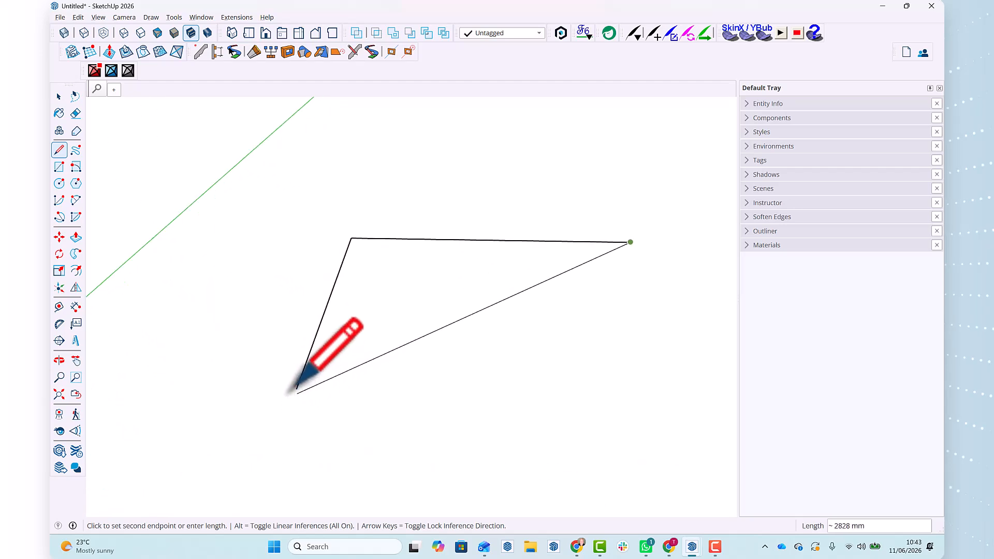
scroll(297, 387, up, 3)
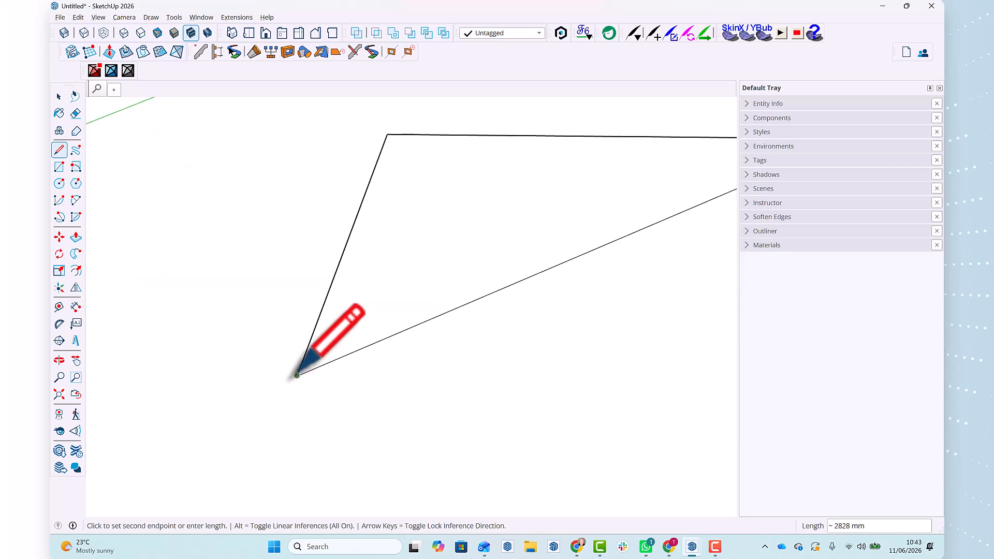
scroll(223, 351, down, 1)
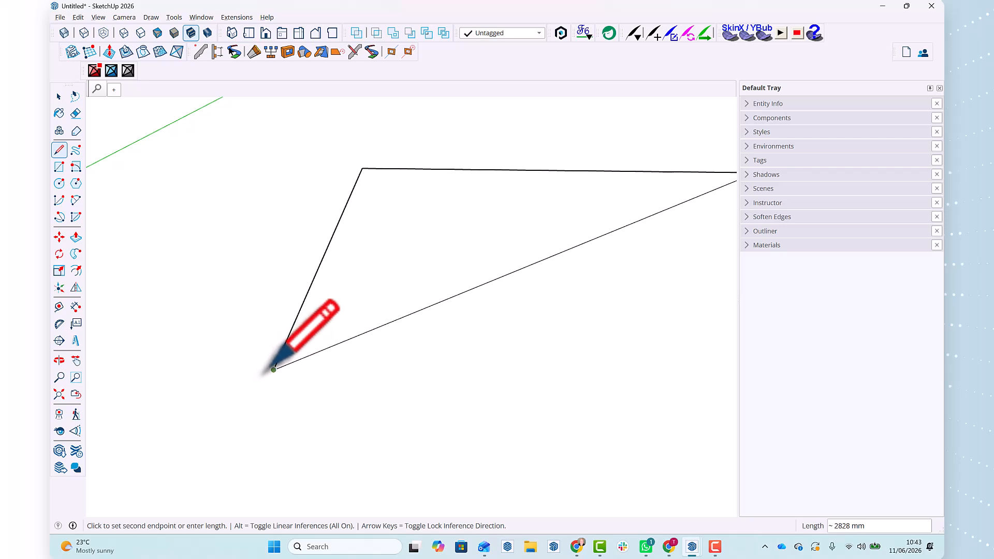
scroll(268, 366, down, 2)
scroll(237, 342, down, 1)
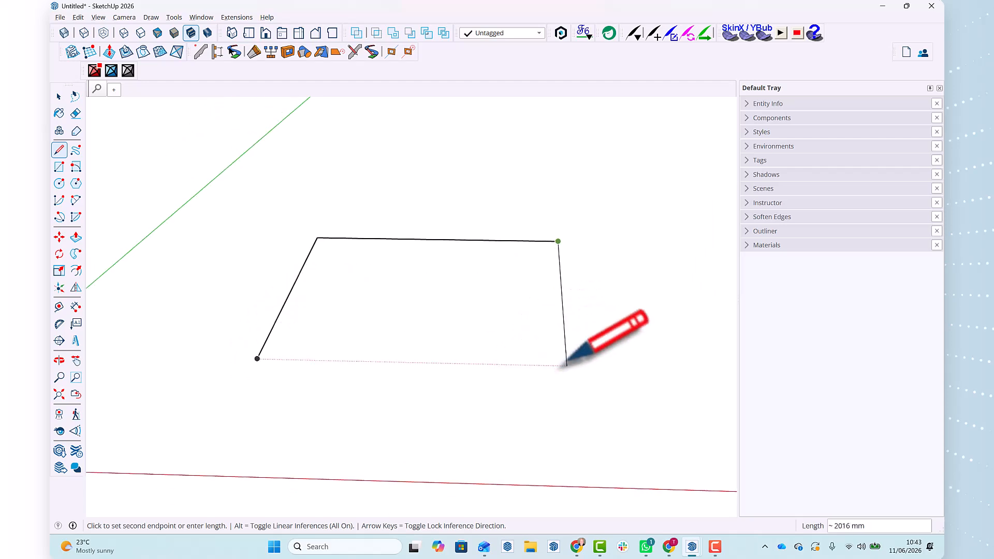
click(600, 356)
mouse_move(595, 357)
middle_down()
mouse_move(526, 380)
mouse_move(366, 326)
mouse_move(554, 347)
mouse_move(599, 303)
mouse_move(532, 412)
mouse_move(506, 426)
mouse_move(518, 388)
middle_up()
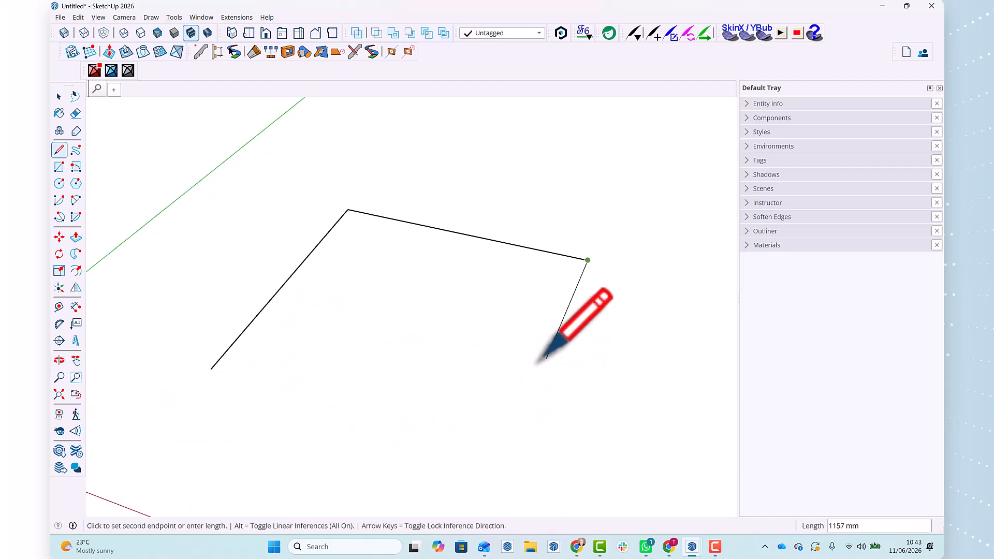
mouse_move(546, 357)
middle_down()
mouse_move(499, 395)
mouse_move(326, 310)
mouse_move(336, 337)
mouse_move(515, 388)
mouse_move(555, 310)
mouse_move(569, 310)
middle_up()
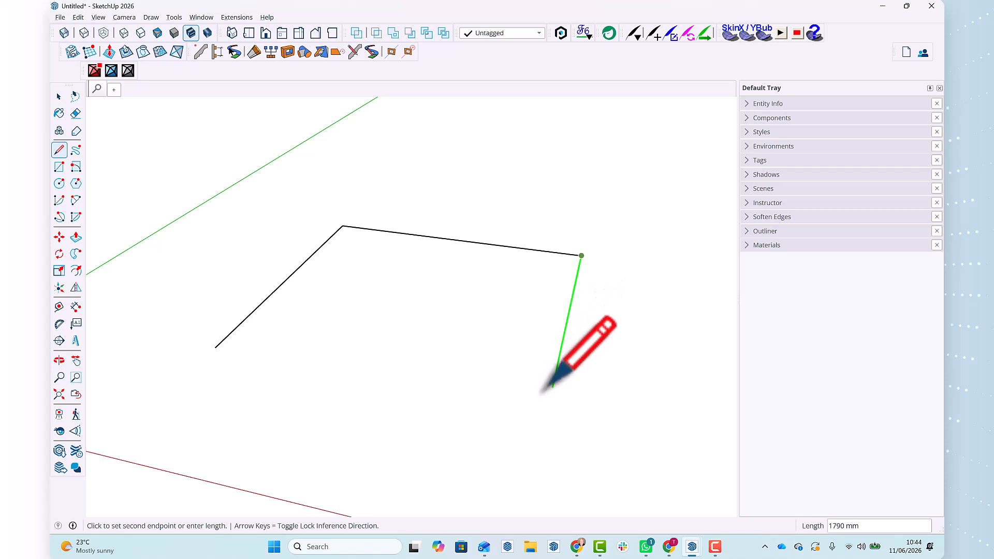
click(547, 410)
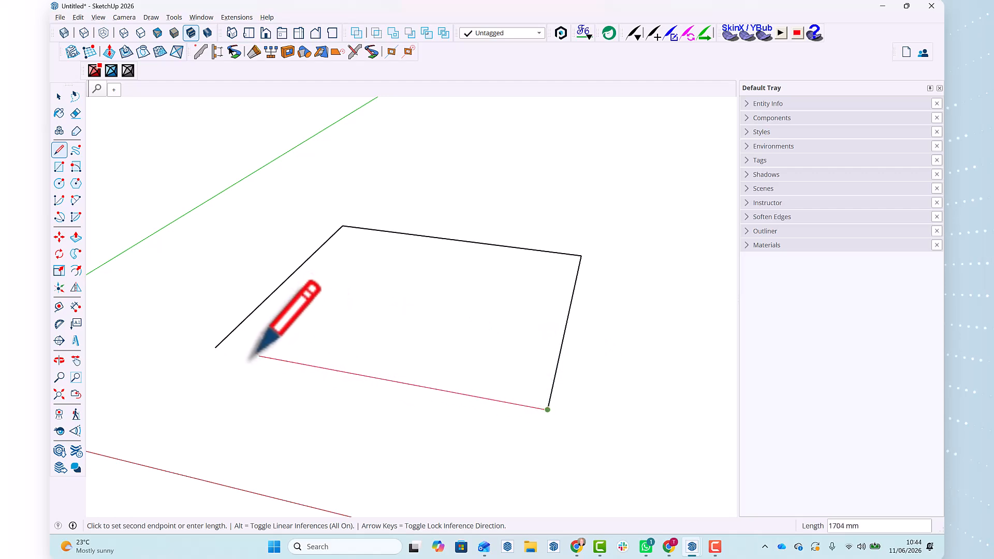
click(215, 347)
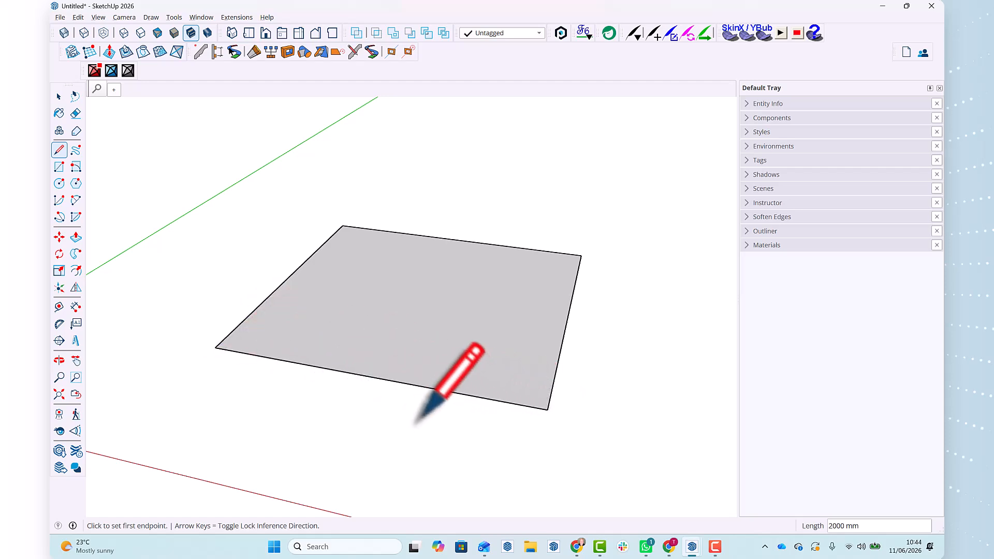
Step: Leave the Line tool and select the face of the square
scroll(417, 421, down, 2)
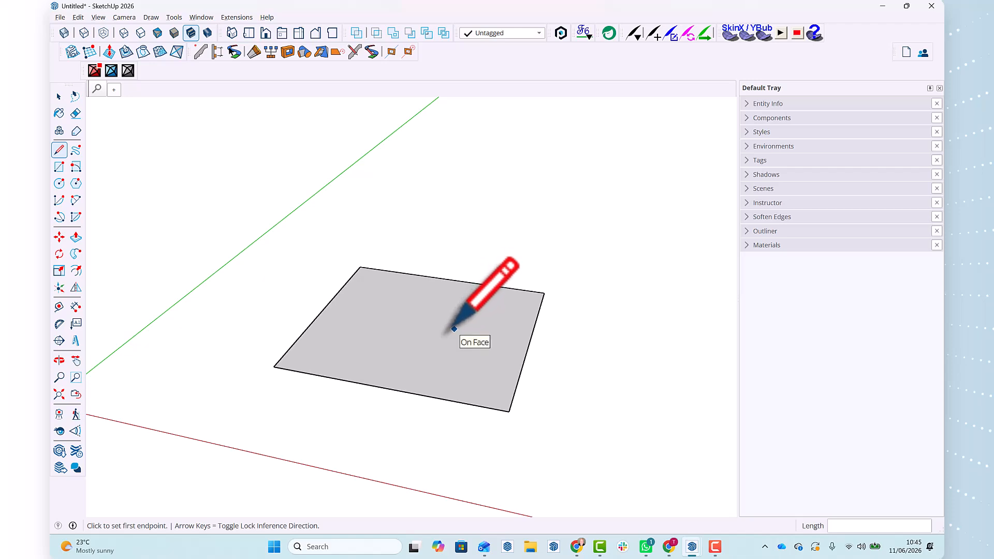
key(space)
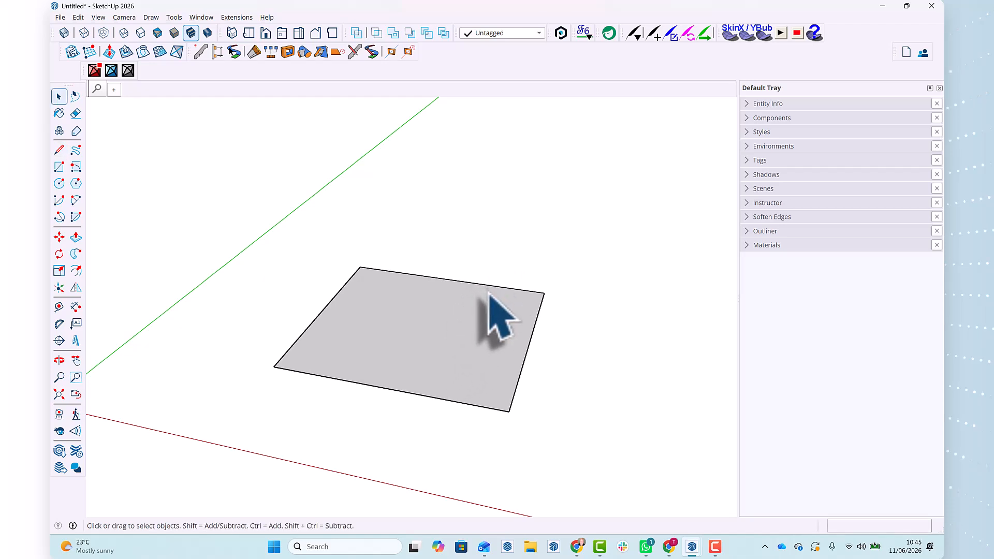
click(454, 337)
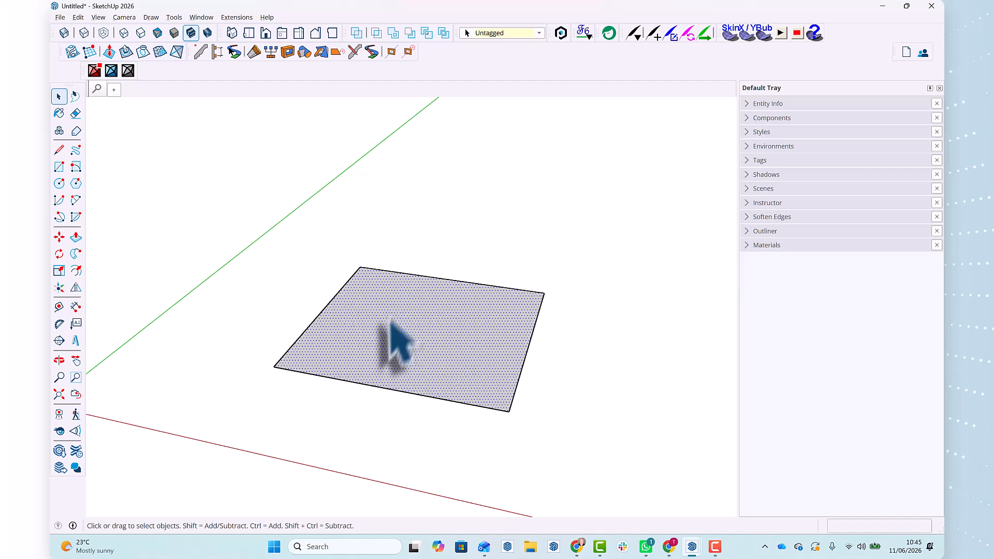
scroll(402, 304, down, 2)
scroll(404, 302, down, 1)
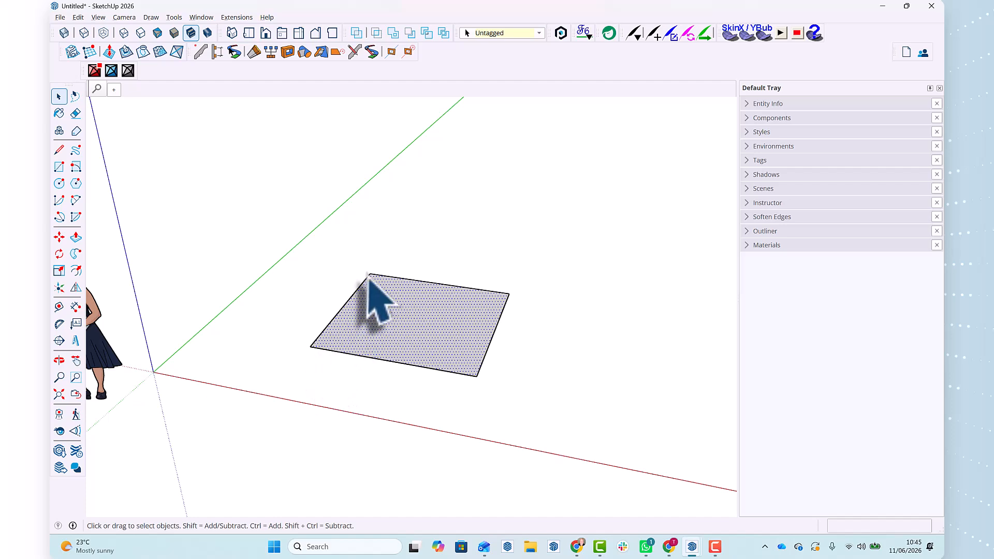
Step: Draw a closed 1000 mm square behind the first square with the Line tool, keeping its sides parallel to the red and green axes
click(409, 258)
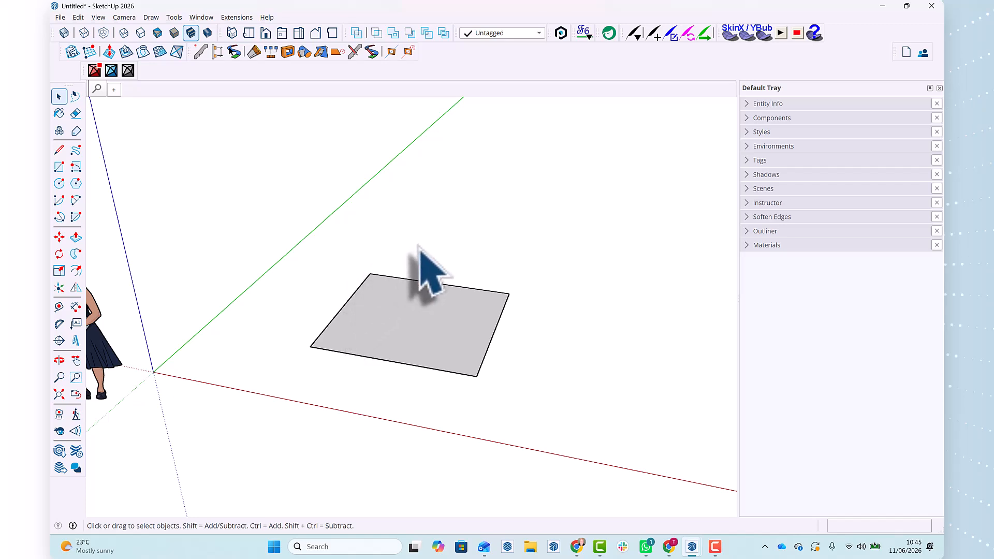
key(l)
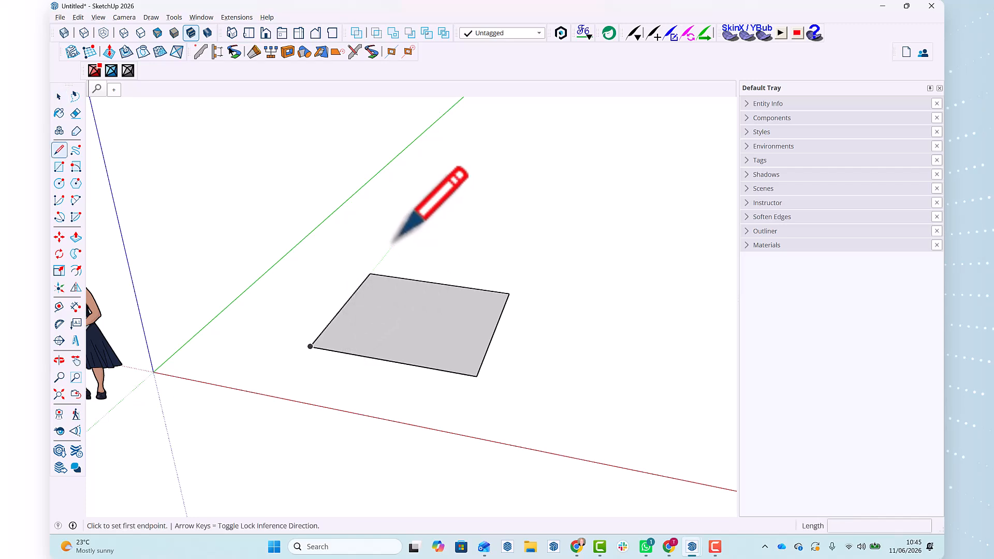
click(400, 237)
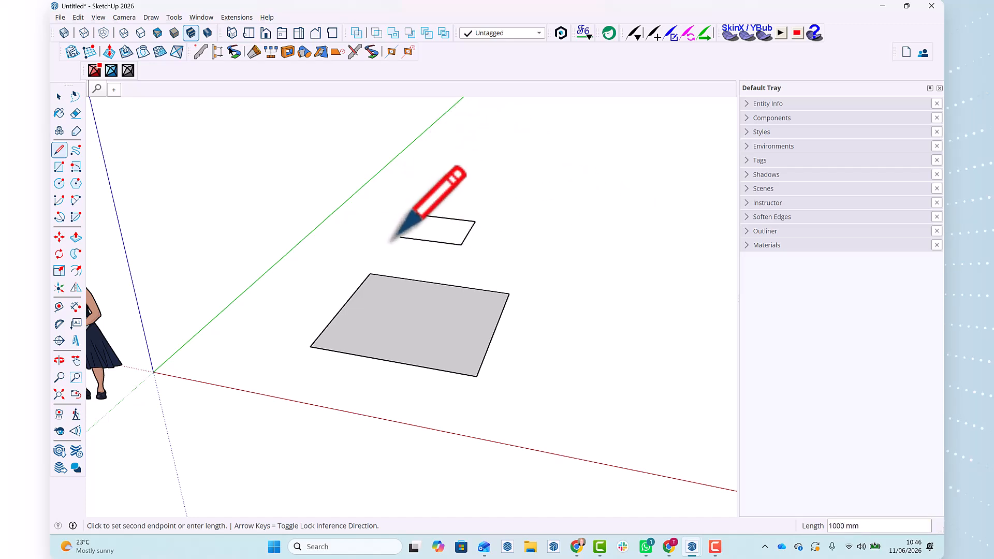
click(418, 215)
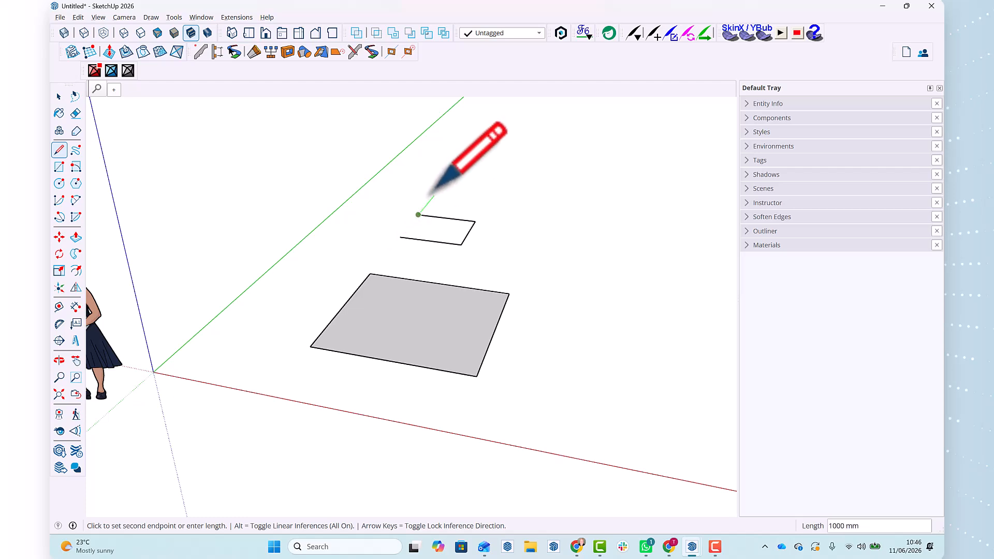
click(400, 237)
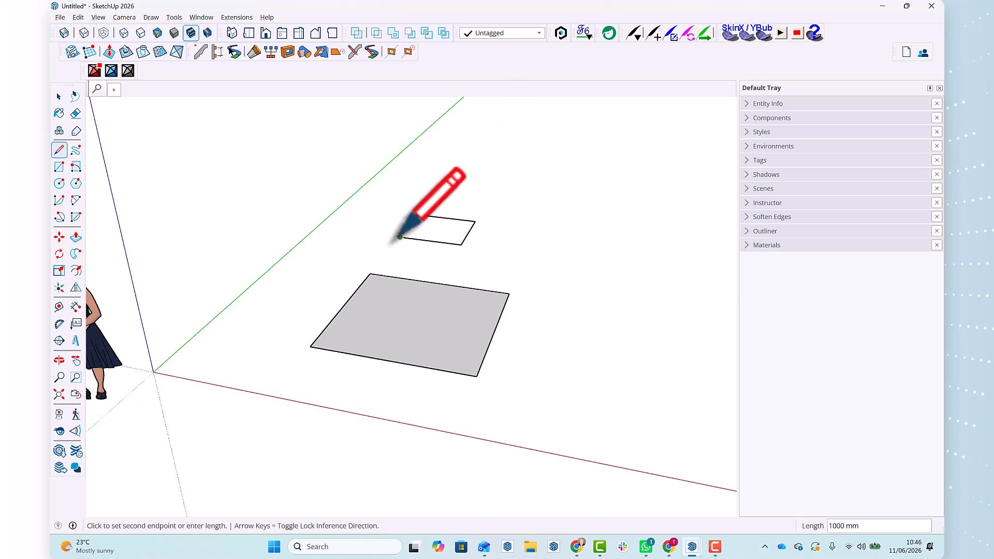
click(418, 214)
key(space)
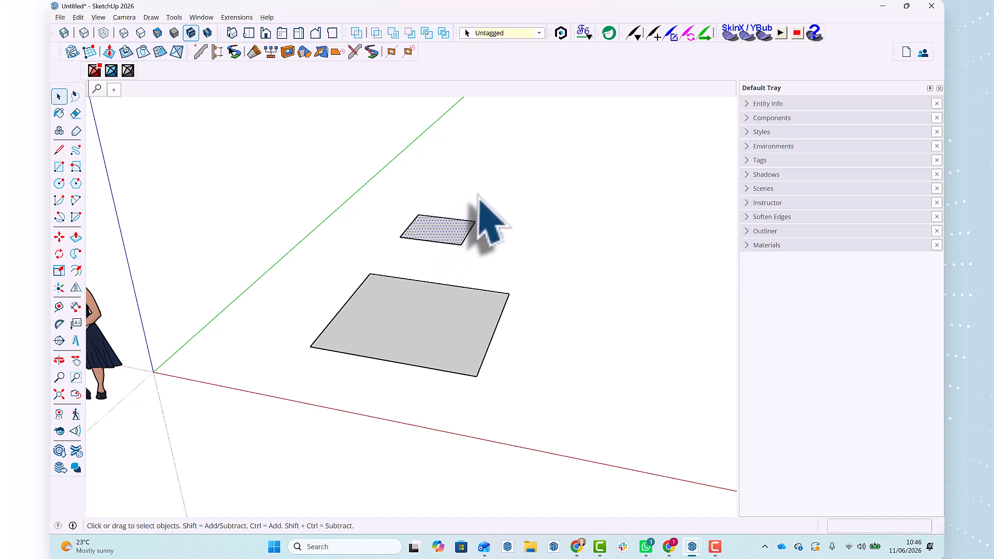
Step: Draw a triangle against the small square with lines along the green and red axes, joining their free ends with a line about 4814 mm long
key(l)
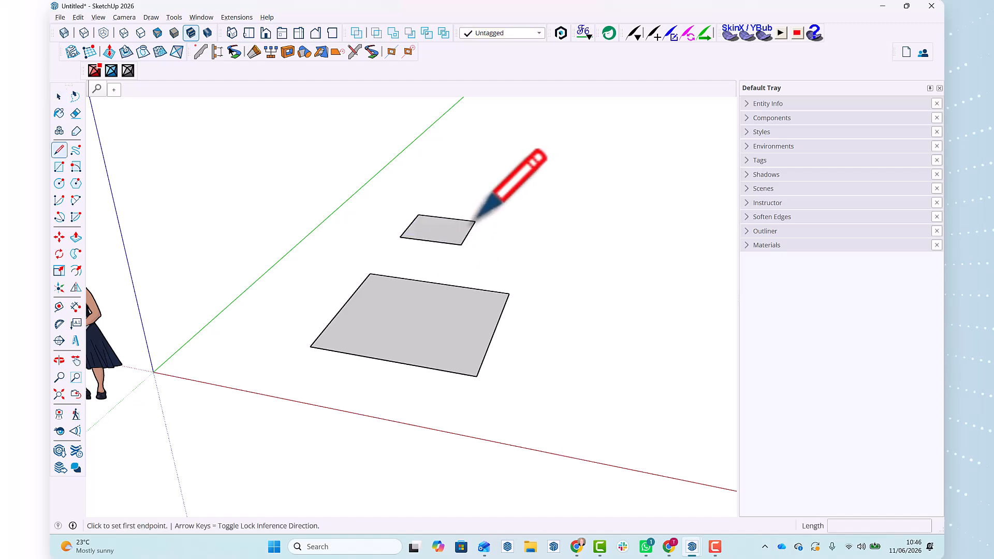
click(474, 221)
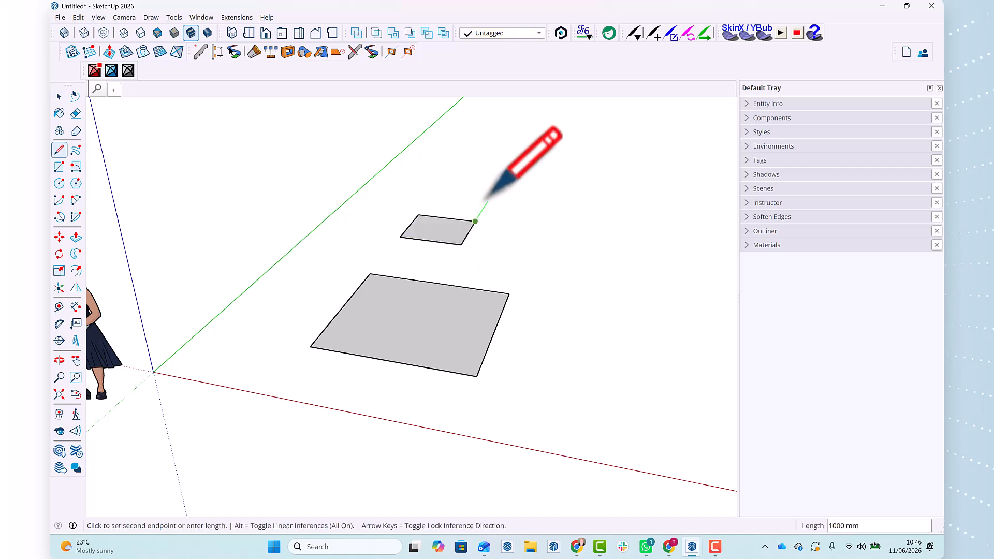
click(511, 162)
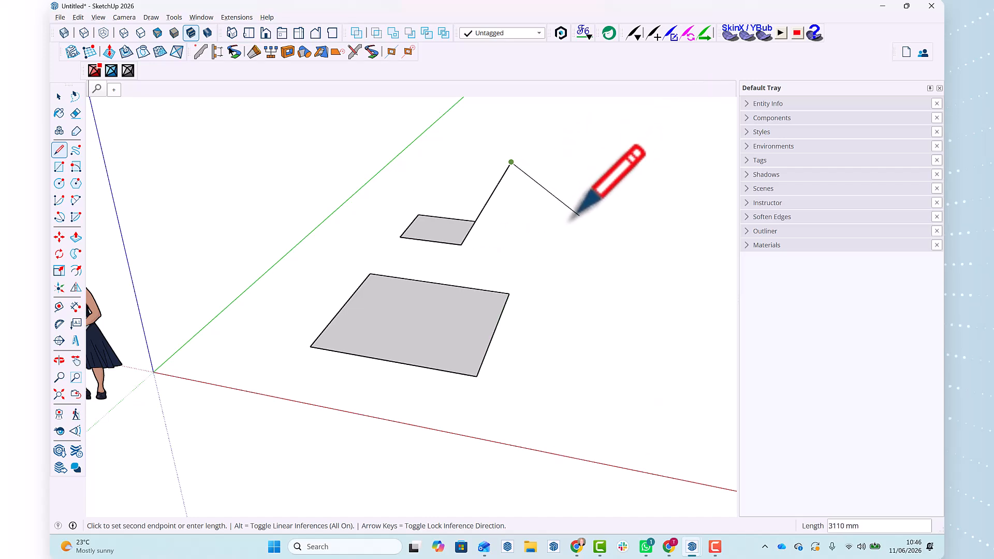
key(Escape)
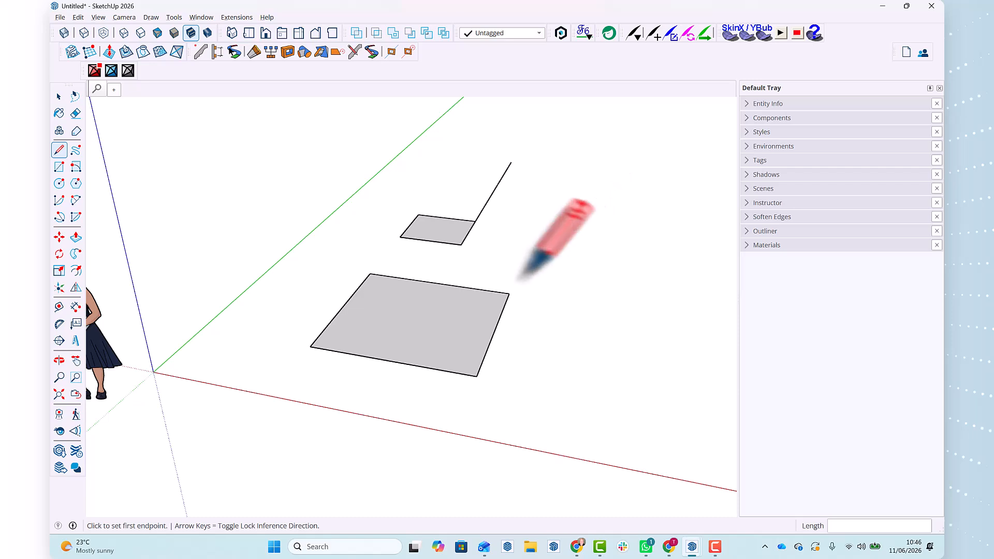
click(460, 244)
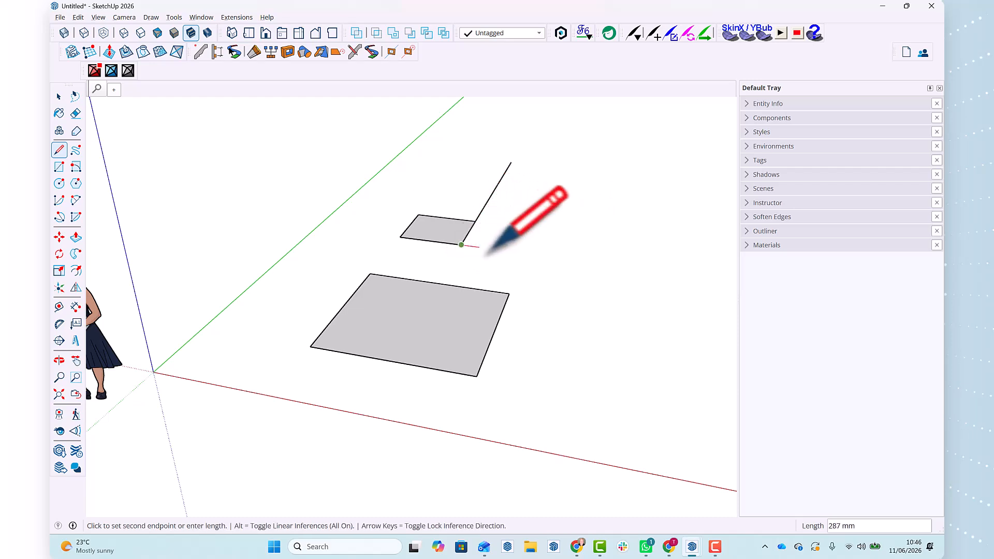
click(585, 259)
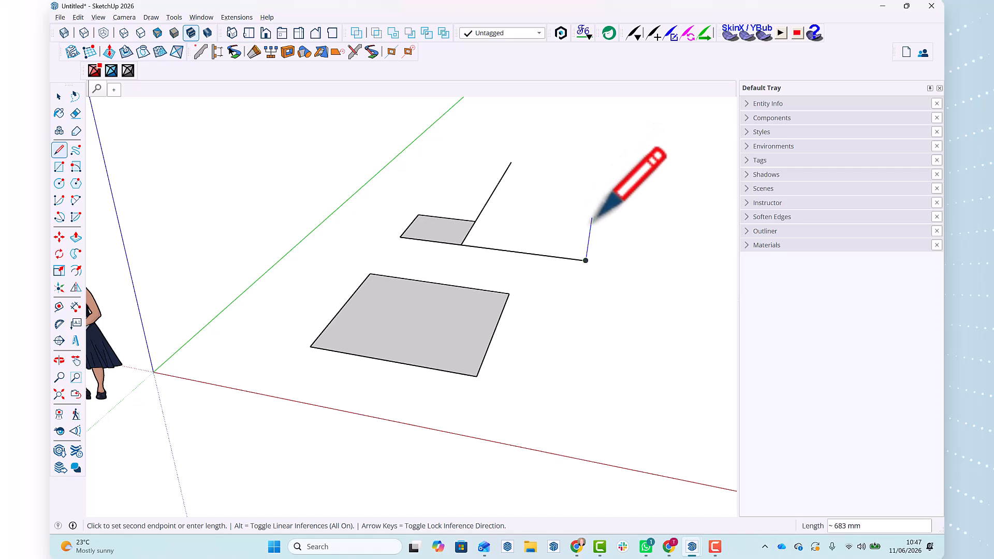
key(Escape)
click(510, 162)
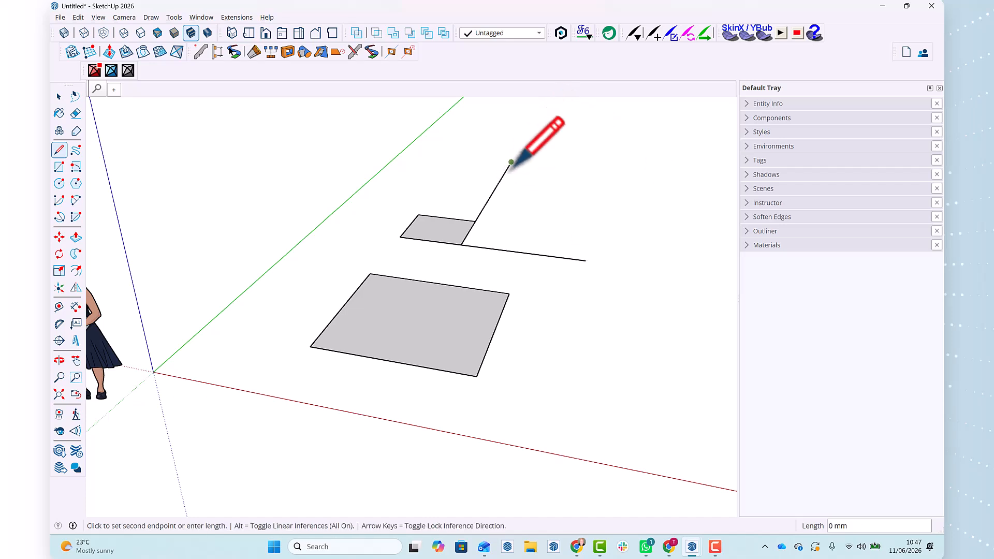
click(586, 260)
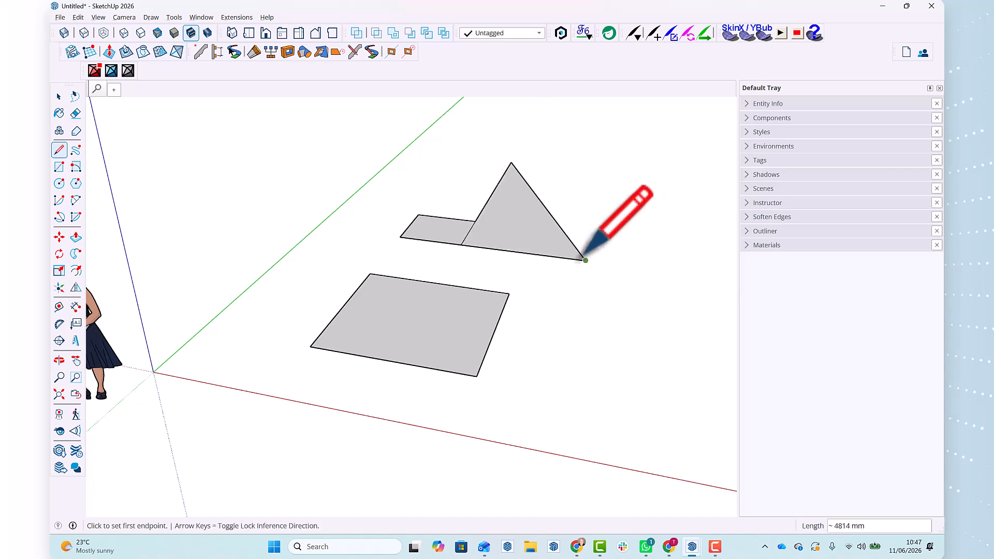
Step: Delete the three outer edges of the triangle, keeping only the two square faces
key(space)
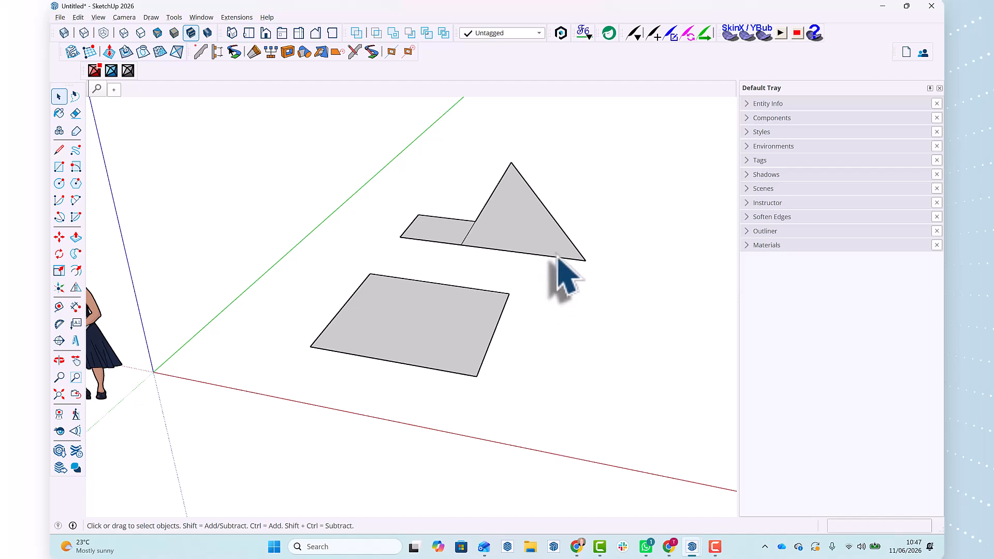
click(553, 257)
click(554, 257)
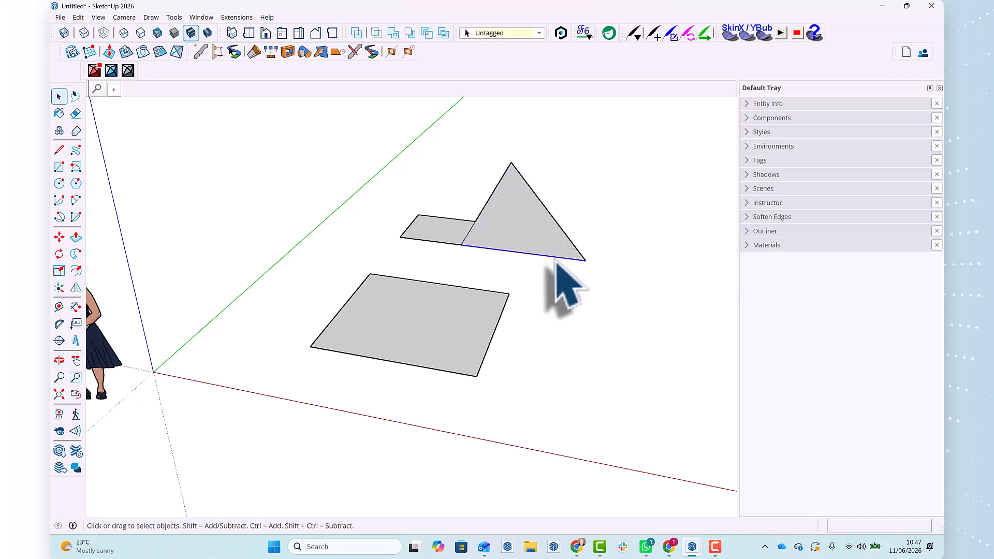
key(Delete)
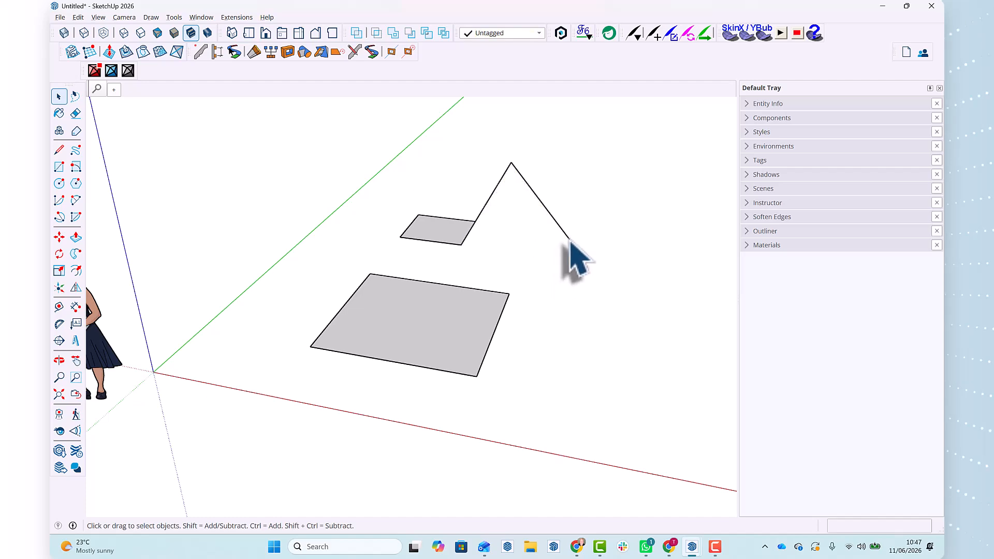
key(Delete)
click(491, 195)
key(Delete)
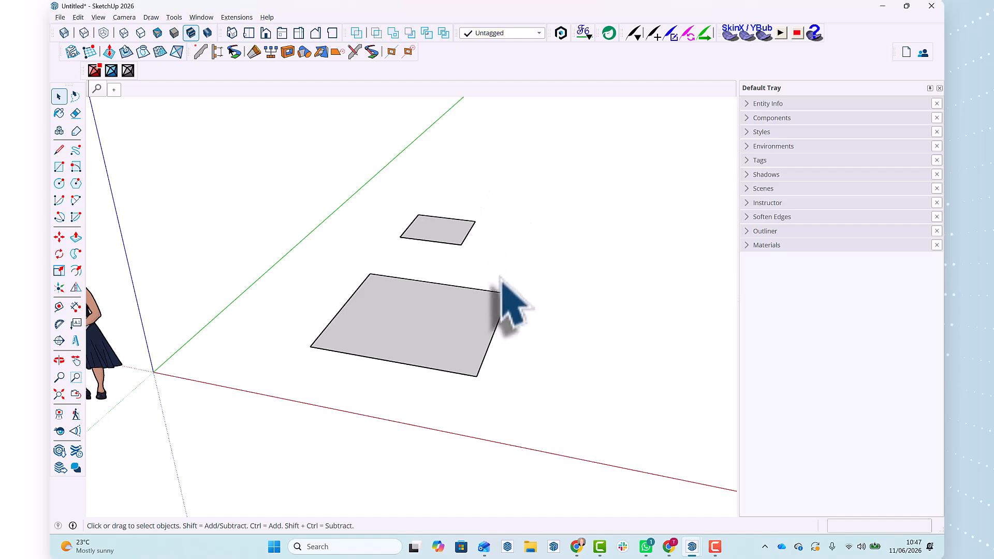
Step: Draw a flat circle on the ground beside the two squares, with its radius along the red axis
scroll(507, 279, down, 3)
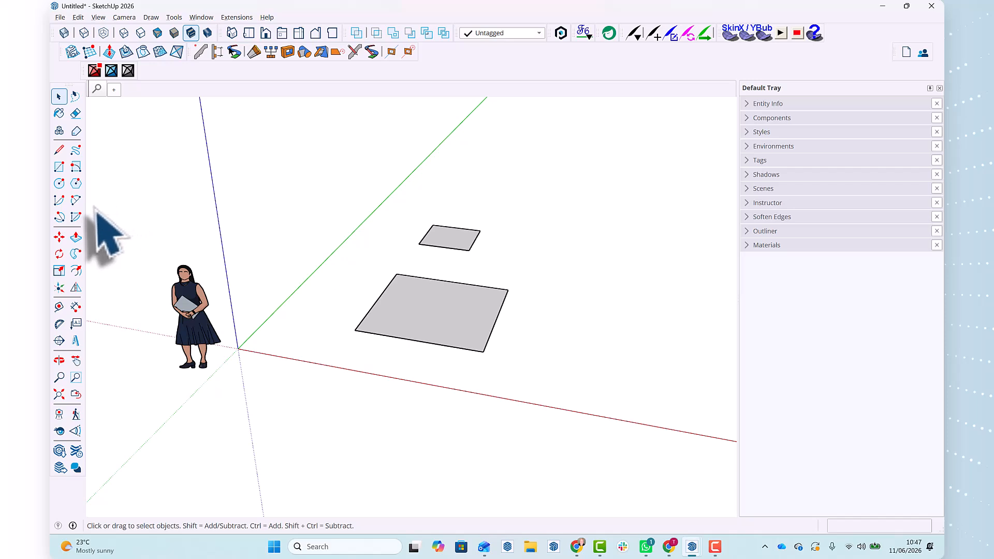
click(59, 183)
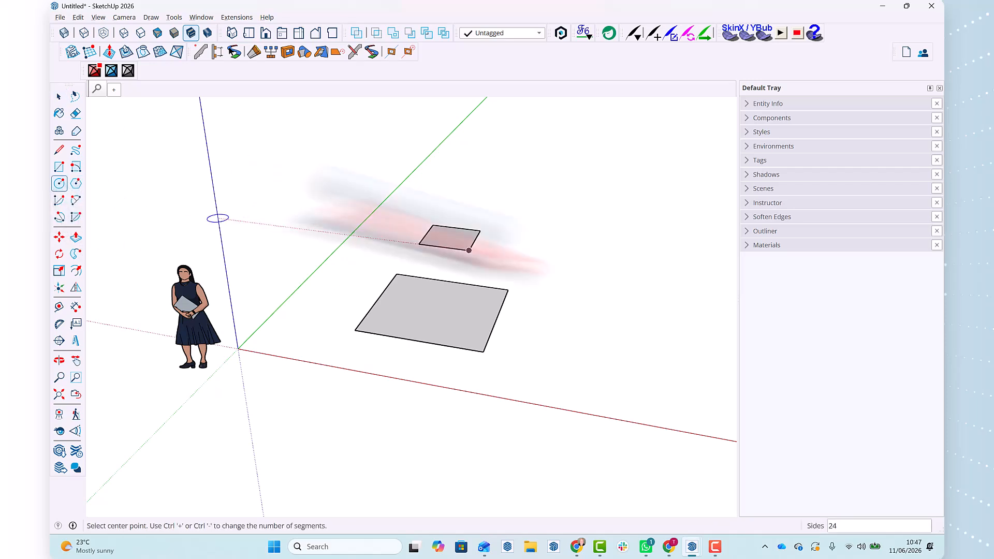
click(561, 262)
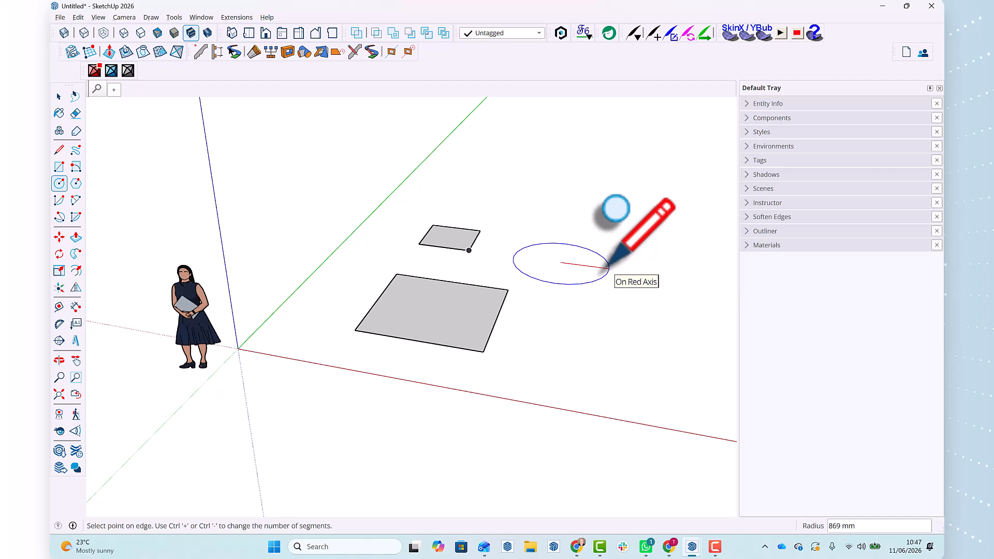
click(606, 267)
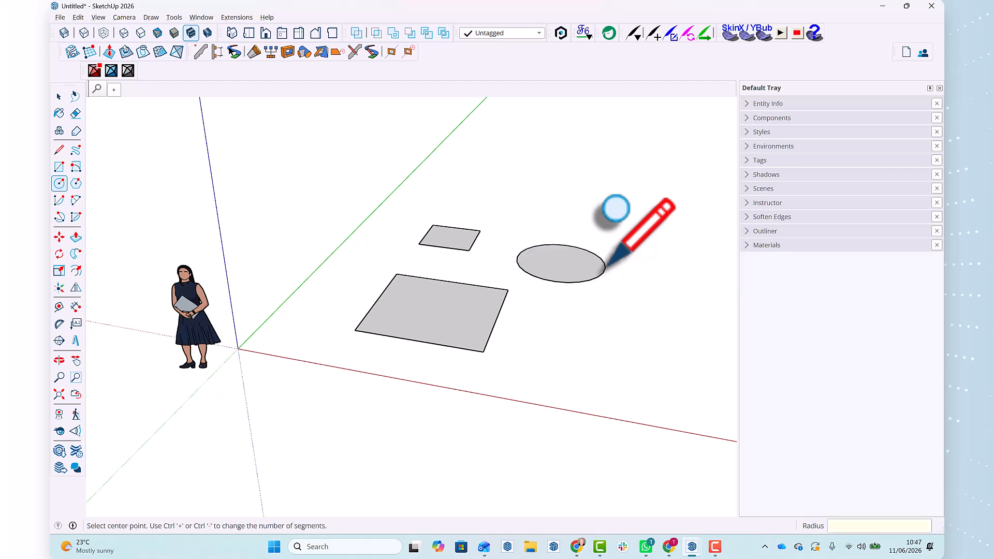